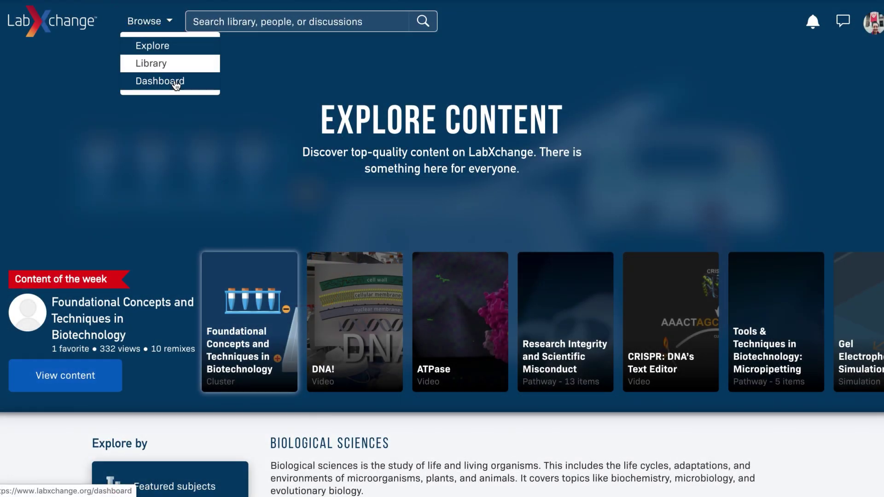
# Step: Switch the dashboard to Educator Dashboard and show its Classes section
pyautogui.click(175, 83)
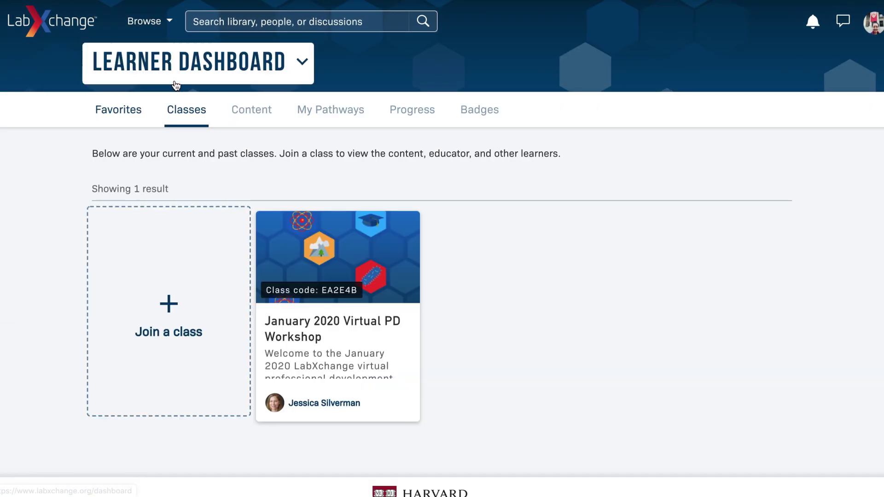
pyautogui.click(310, 73)
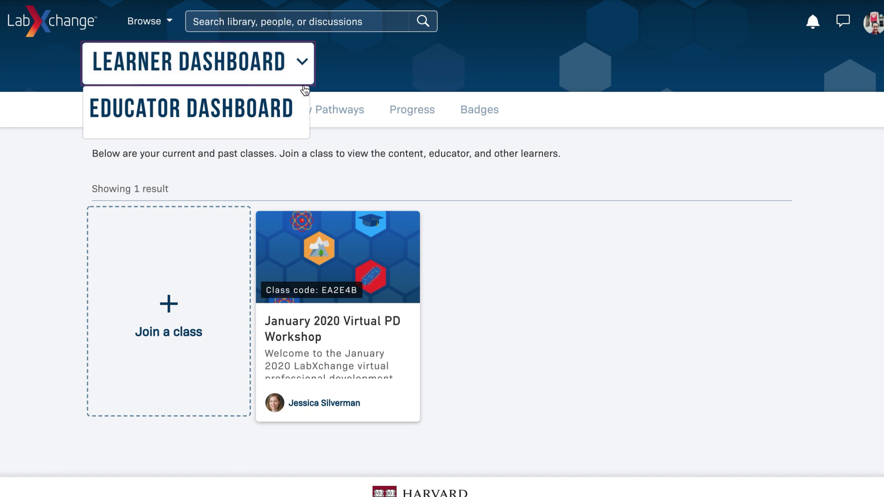
pyautogui.click(285, 110)
pyautogui.click(279, 118)
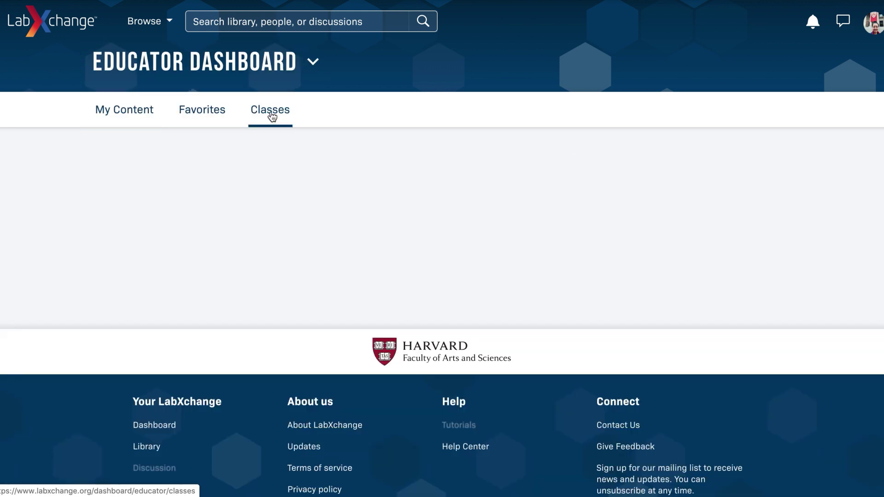
# Step: Start a Biotechnology class in Biological sciences, capped at 50 learners, and begin its description
pyautogui.click(176, 216)
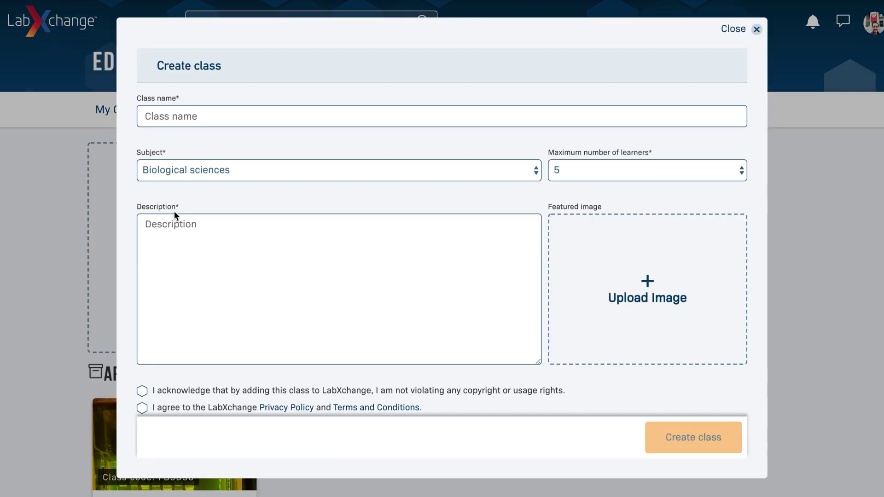
pyautogui.click(239, 116)
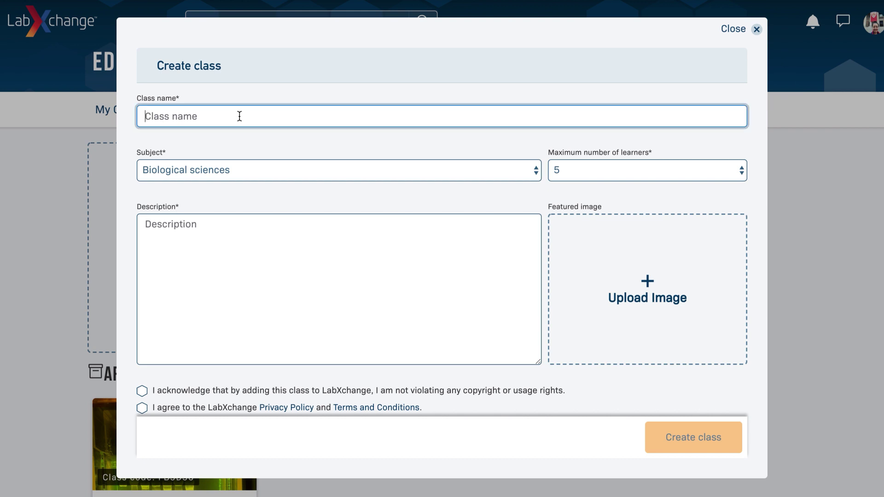
pyautogui.write('Biotechnology')
pyautogui.click(534, 171)
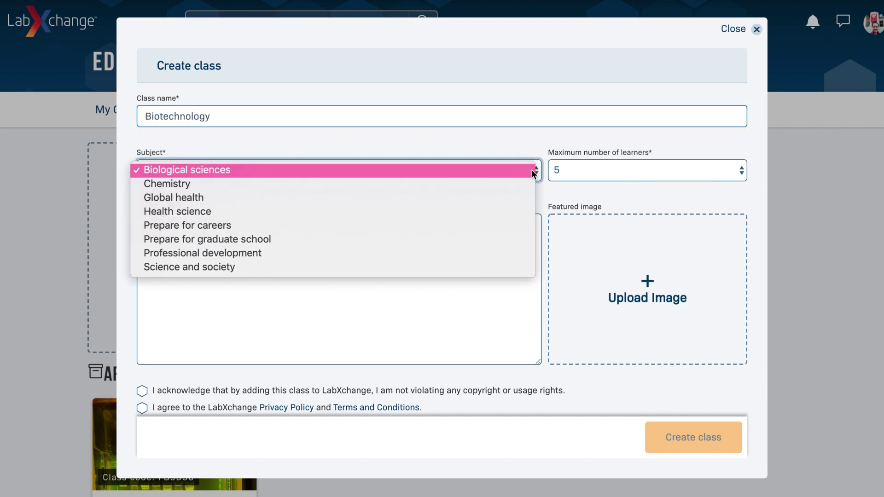
pyautogui.click(497, 171)
pyautogui.click(727, 170)
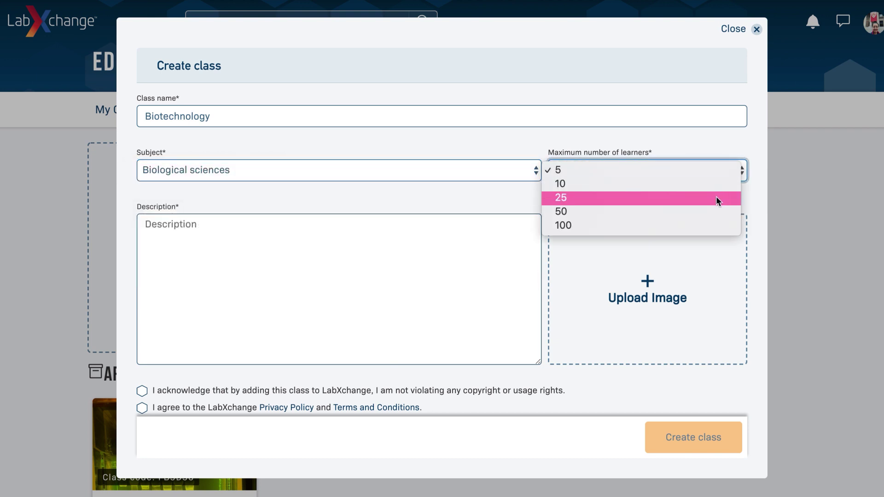
pyautogui.click(713, 211)
pyautogui.click(315, 240)
pyautogui.write('In this clas')
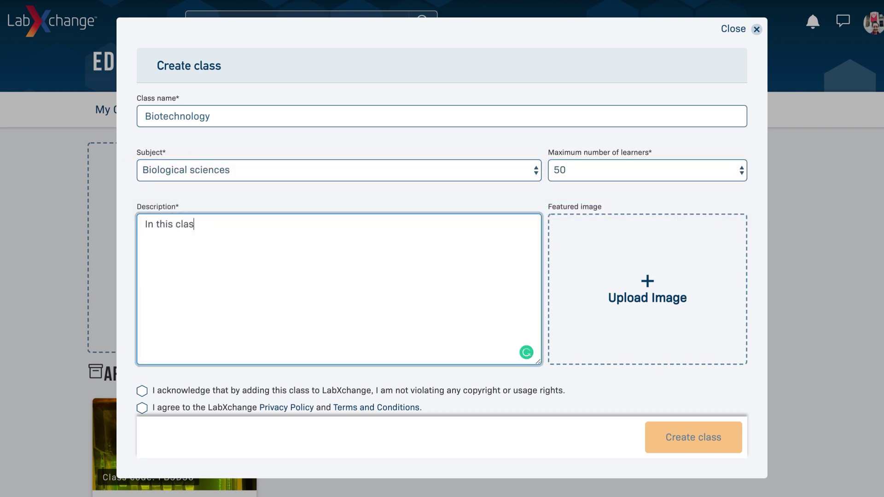
pyautogui.write('s, we will learn abou')
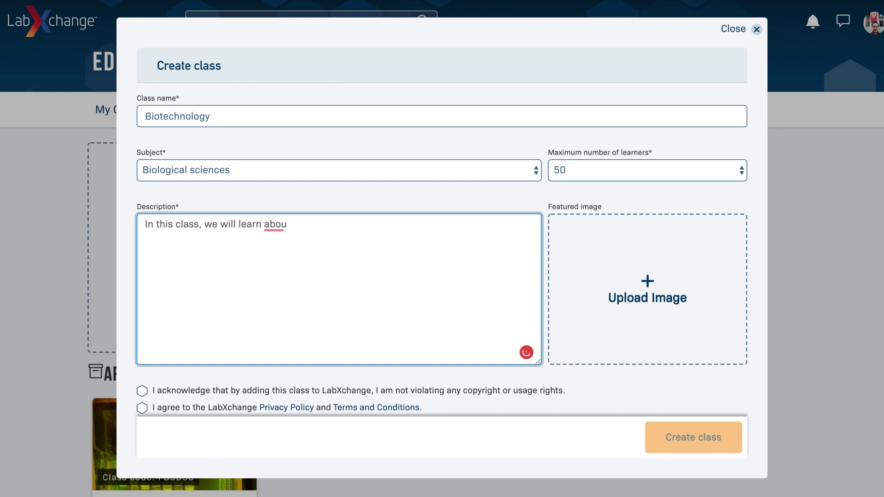
pyautogui.write('t the molecular tools and t')
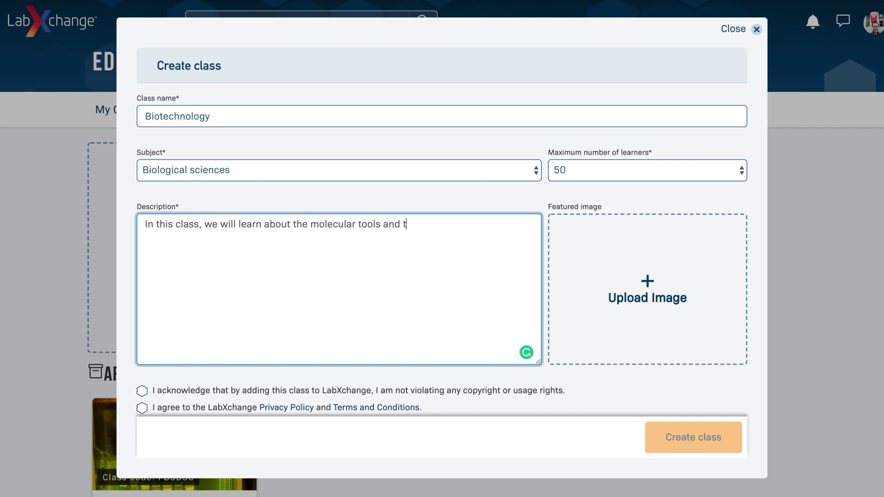
pyautogui.write('echniques essential to t')
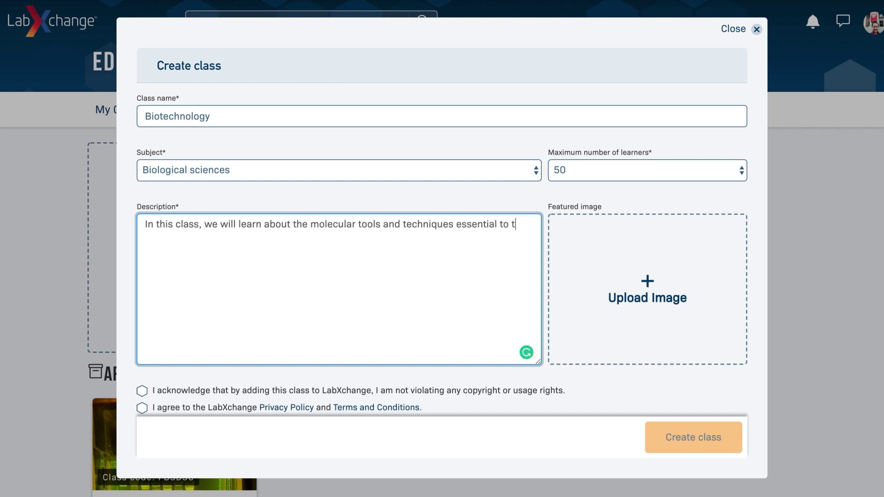
pyautogui.write('he field of biotechnology.')
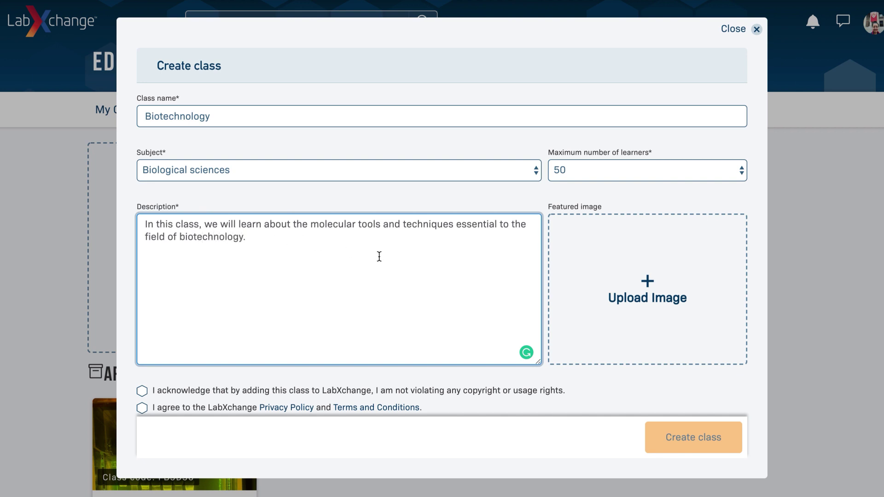
# Step: Add a featured gel image, accept both agreements, and create the Biotechnology class
pyautogui.click(646, 281)
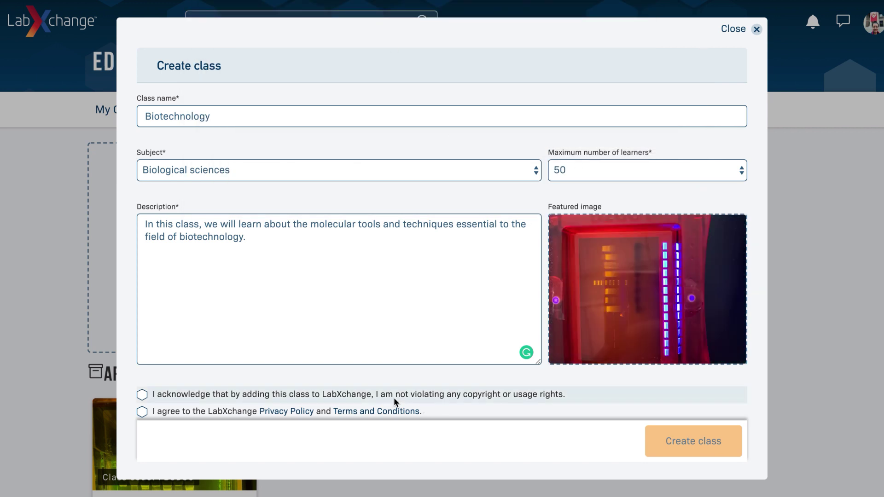
pyautogui.click(142, 395)
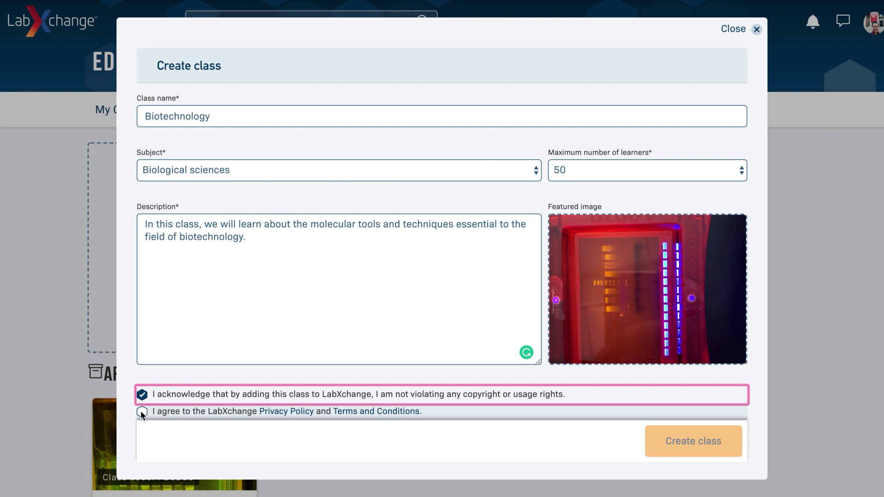
pyautogui.click(141, 411)
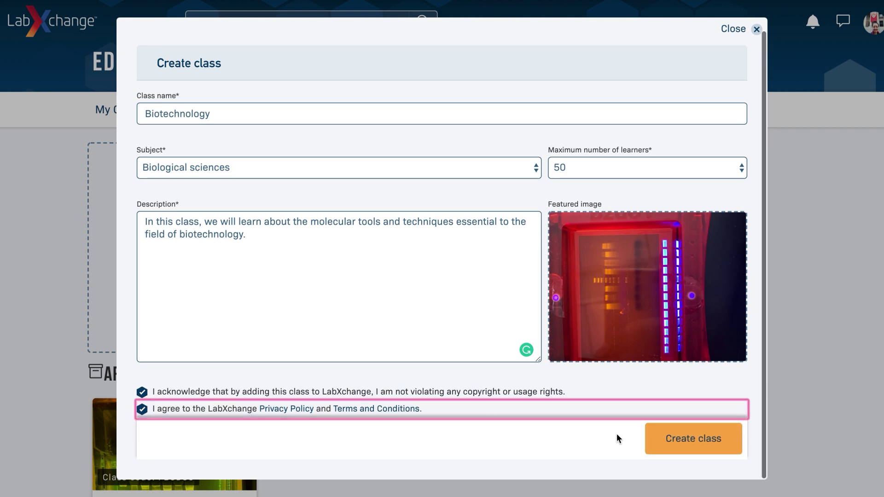
pyautogui.click(671, 439)
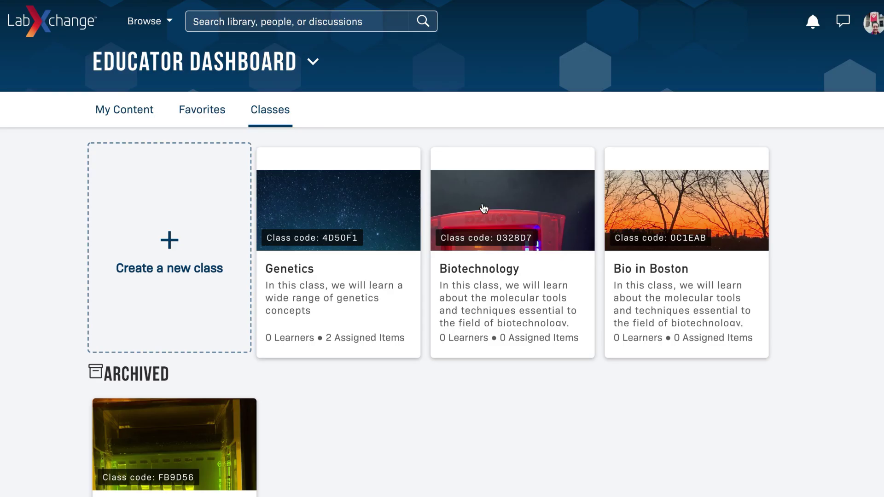
# Step: Open the Biotechnology class page and its Learners list with the pending request
pyautogui.click(482, 209)
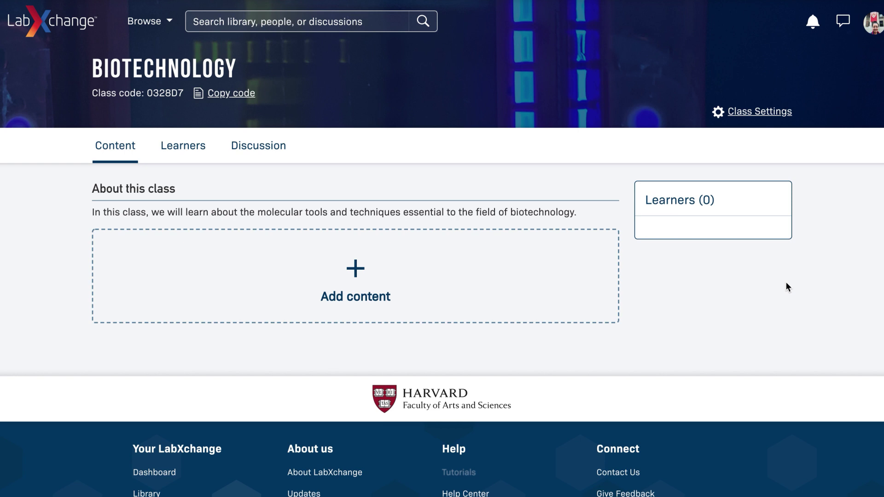
pyautogui.click(186, 144)
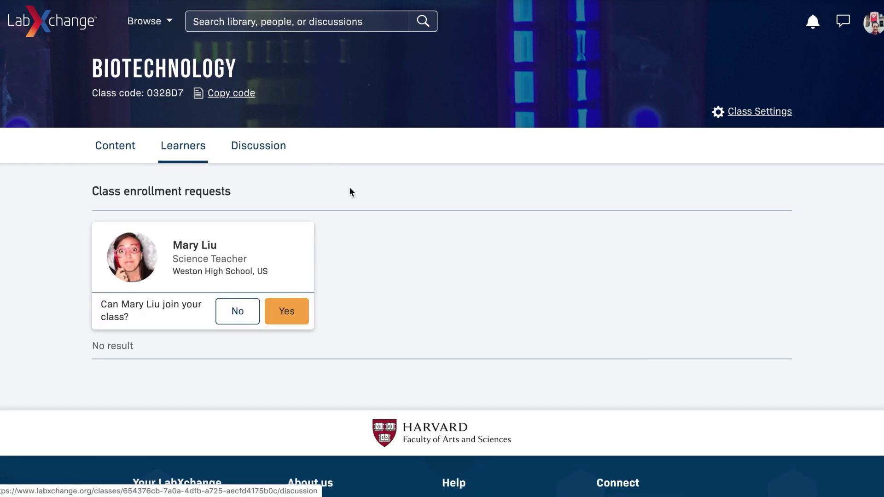
# Step: Approve the pending learner and add the Gel Electrophoresis pathway to the class content
pyautogui.click(293, 315)
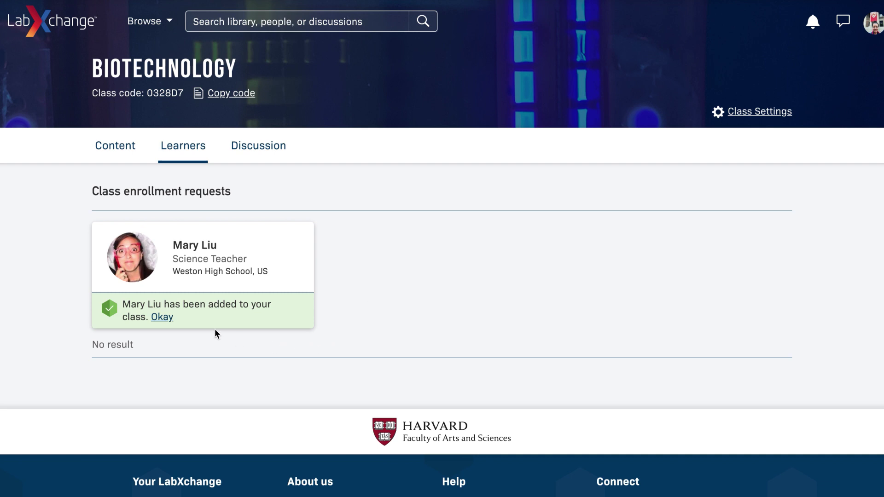
pyautogui.click(165, 318)
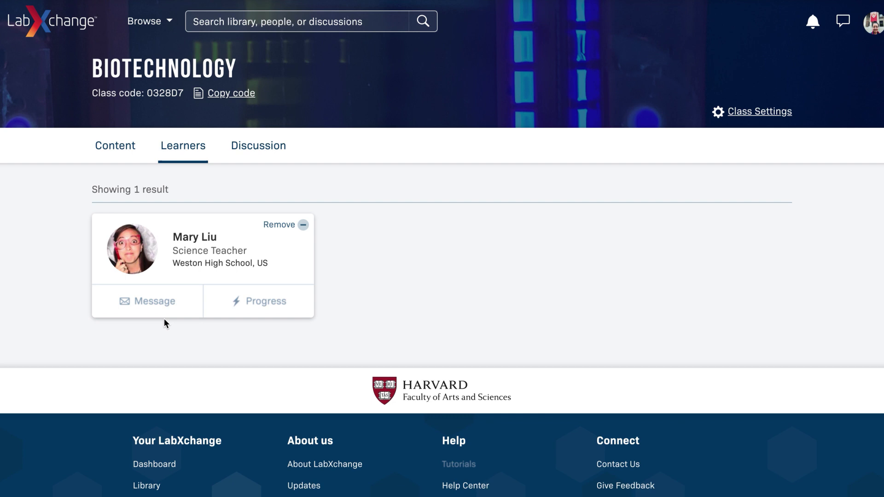
pyautogui.click(126, 150)
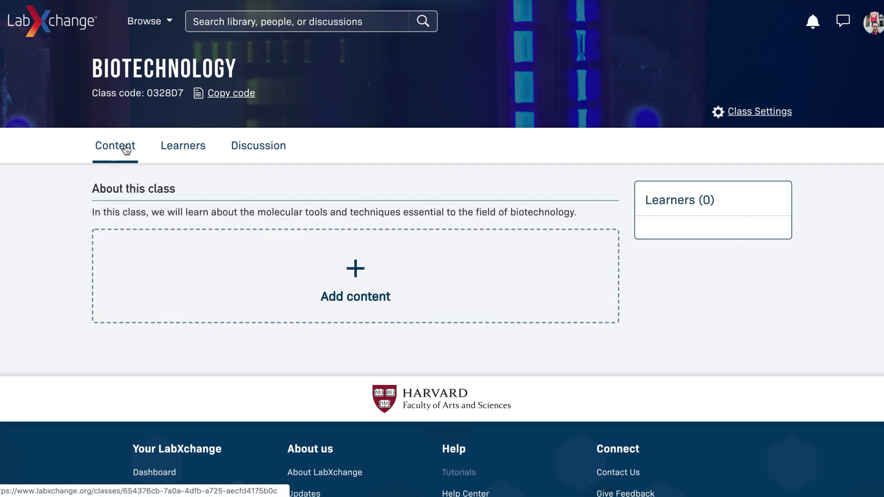
pyautogui.click(353, 285)
pyautogui.click(282, 122)
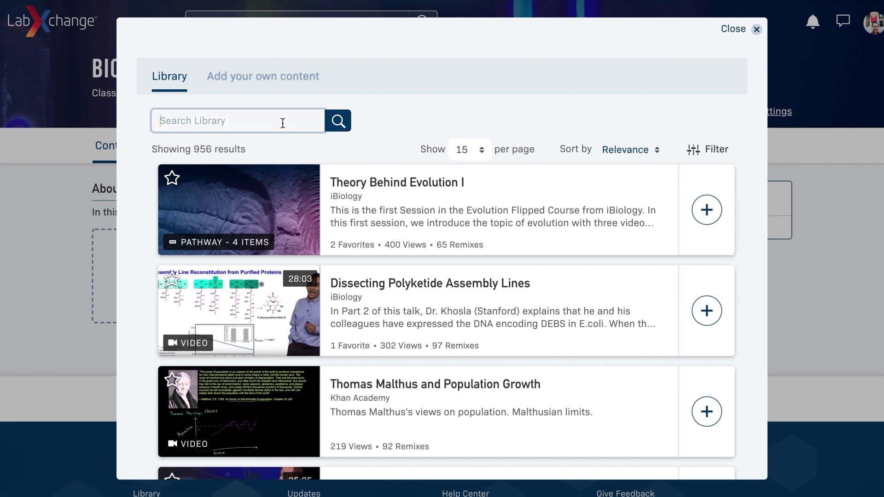
pyautogui.write('Gel Electrophoresis')
pyautogui.press('Return')
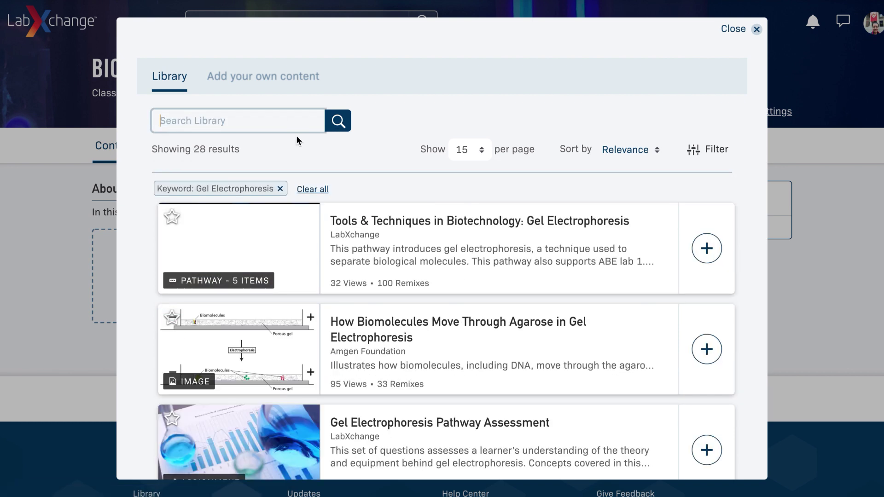
pyautogui.click(712, 249)
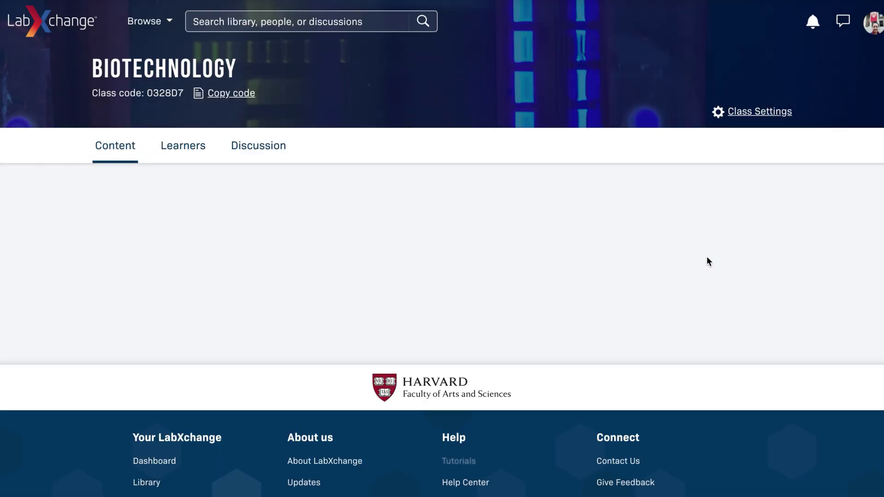
pyautogui.scroll(-5, 365, 179)
pyautogui.scroll(2, 366, 178)
pyautogui.scroll(1, 366, 173)
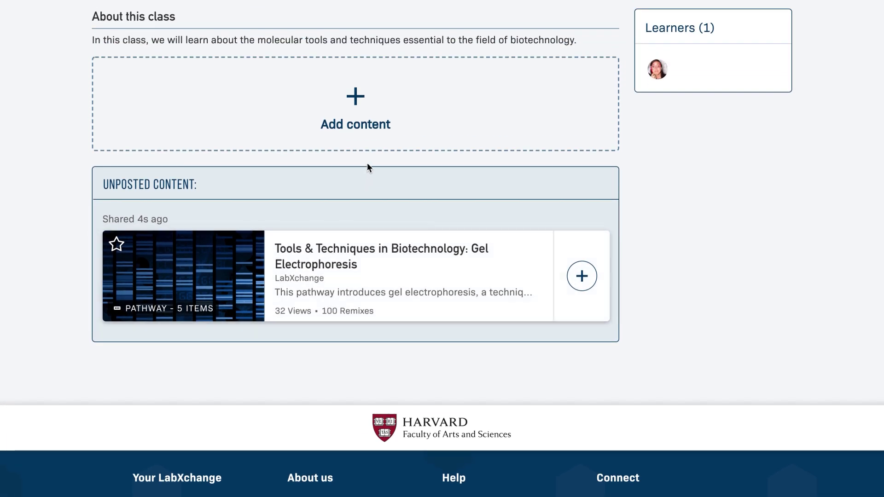
# Step: Post the Tools & Techniques in Biotechnology: Gel Electrophoresis pathway to learners
pyautogui.click(355, 97)
pyautogui.scroll(-2, 756, 241)
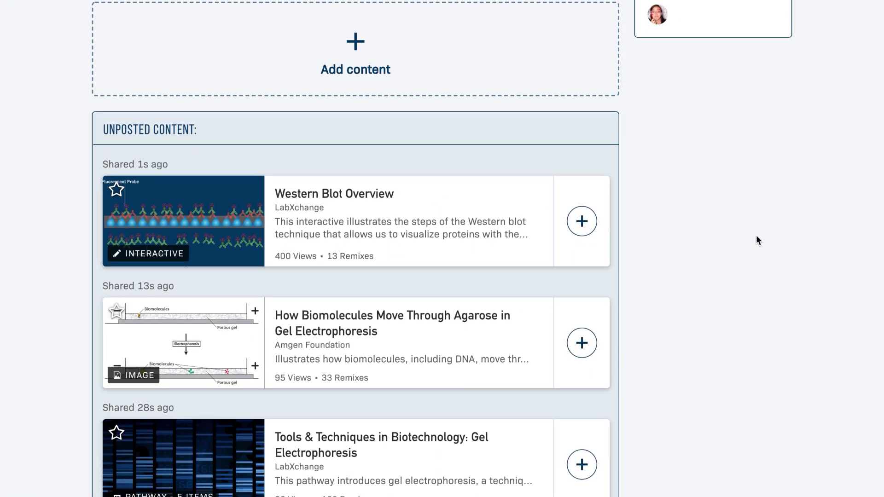
pyautogui.scroll(-2, 756, 241)
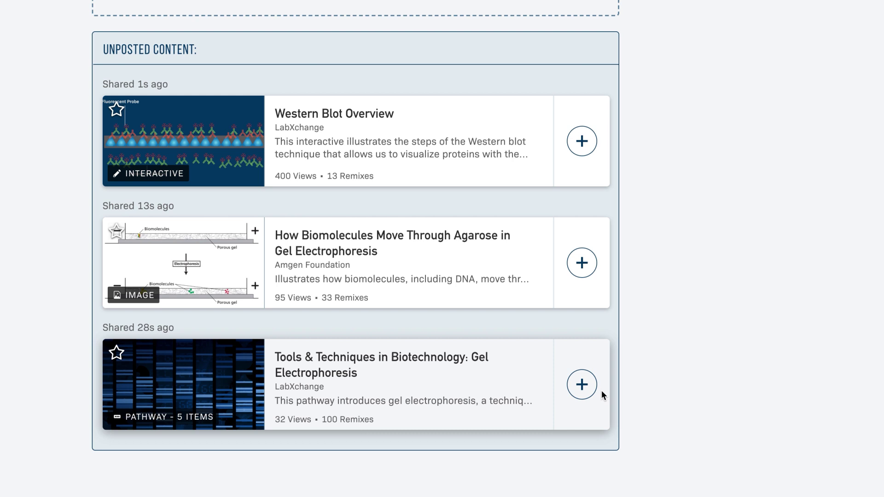
pyautogui.click(586, 388)
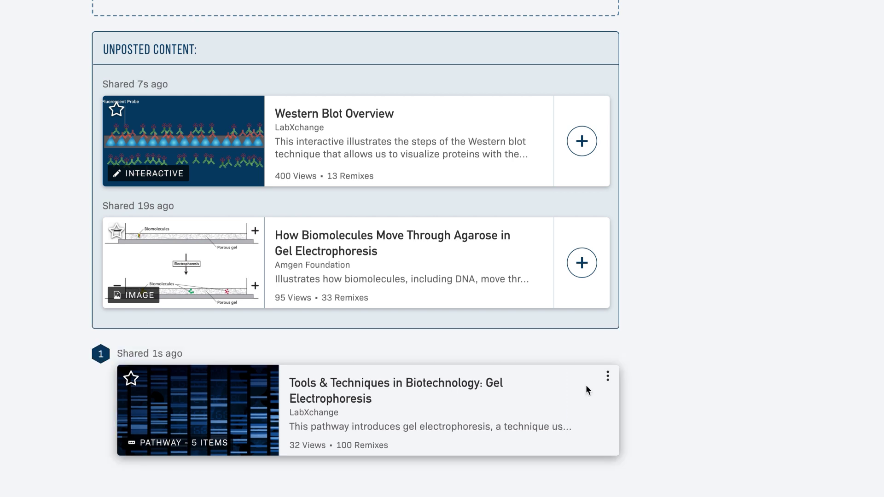
pyautogui.scroll(-1, 667, 383)
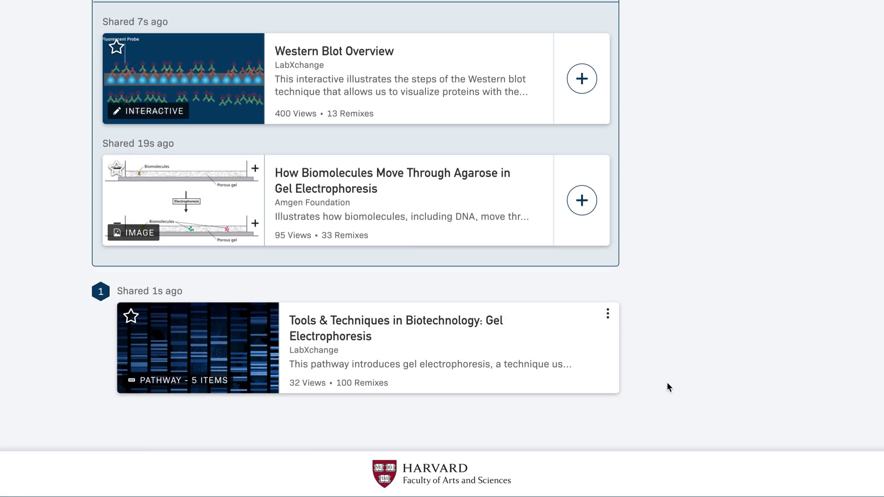
pyautogui.scroll(-1, 668, 384)
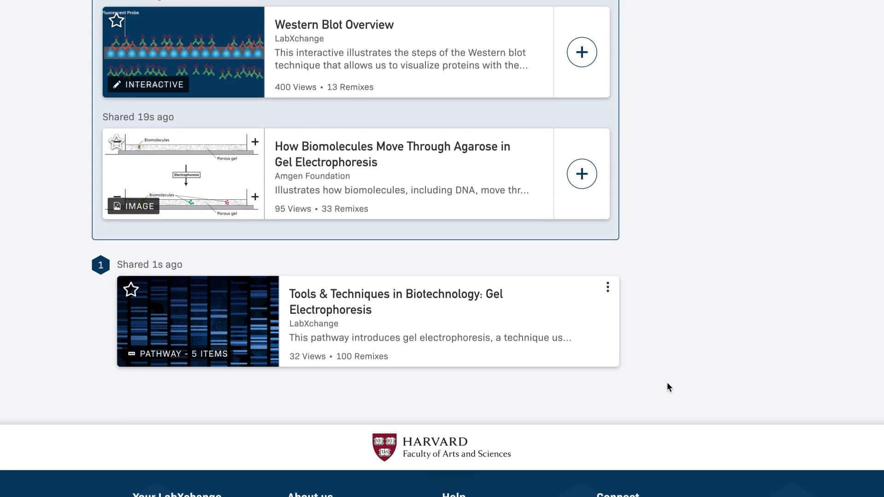